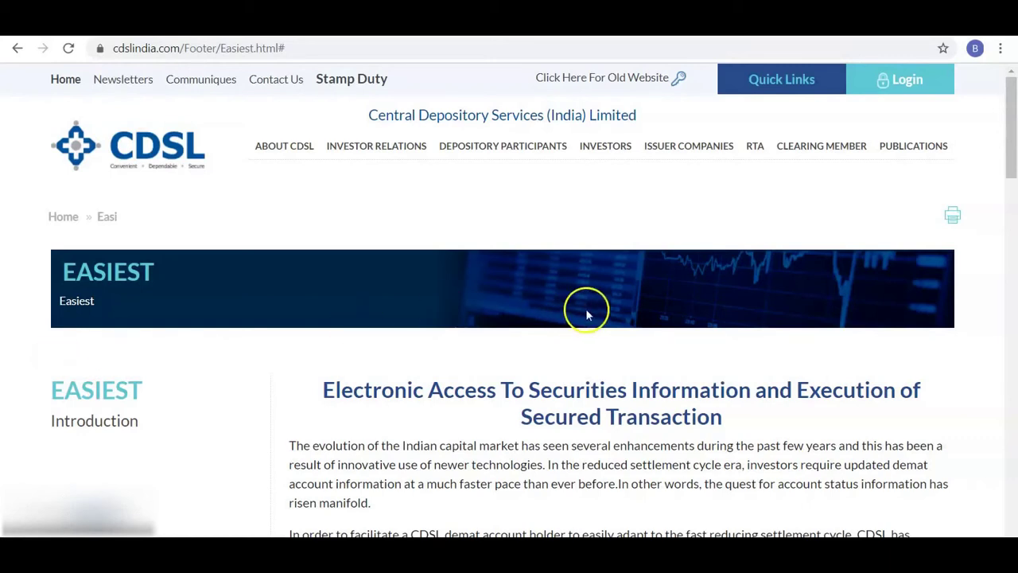
- Open the New System Myeasi sign-in page and start the forgotten-password reset
click(860, 85)
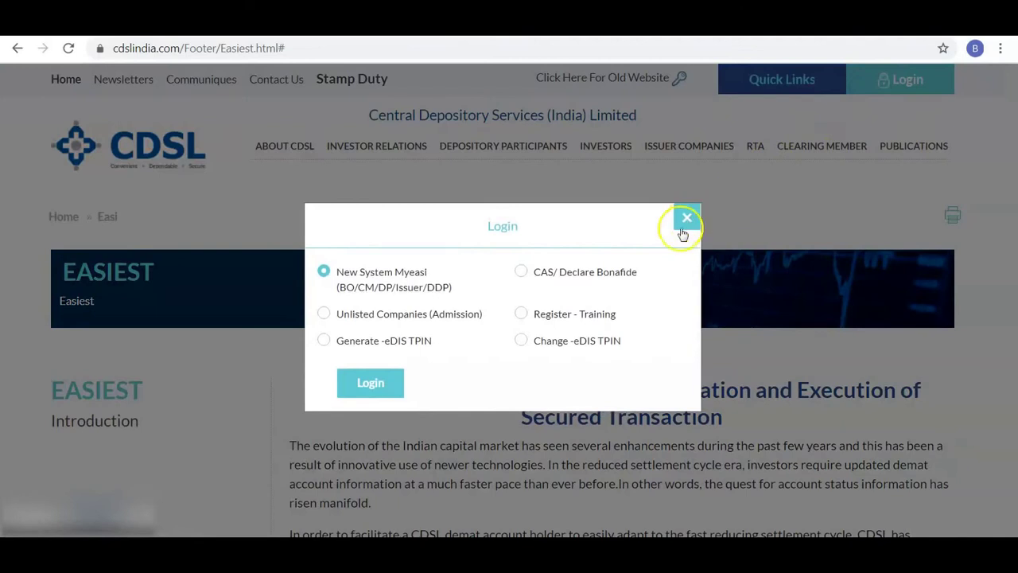
click(387, 384)
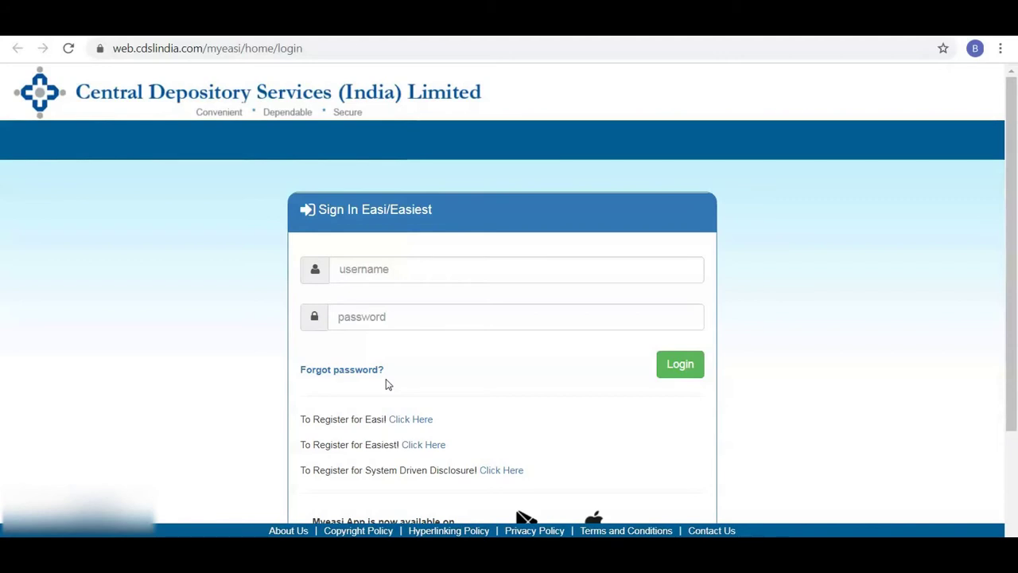
click(359, 371)
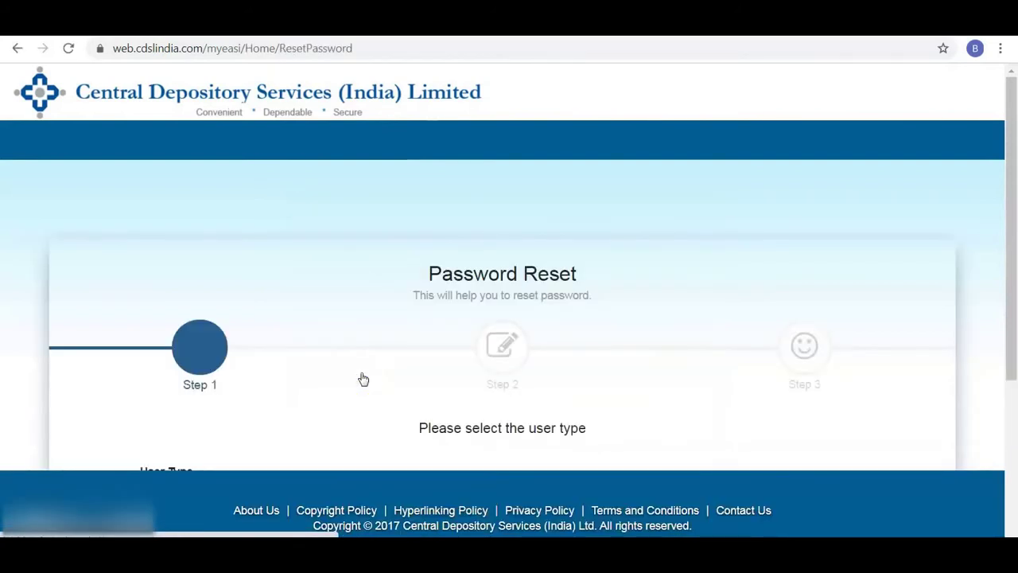
- Set the user type to BO and fill in the demat account number and login name
scroll(363, 379, down, 3)
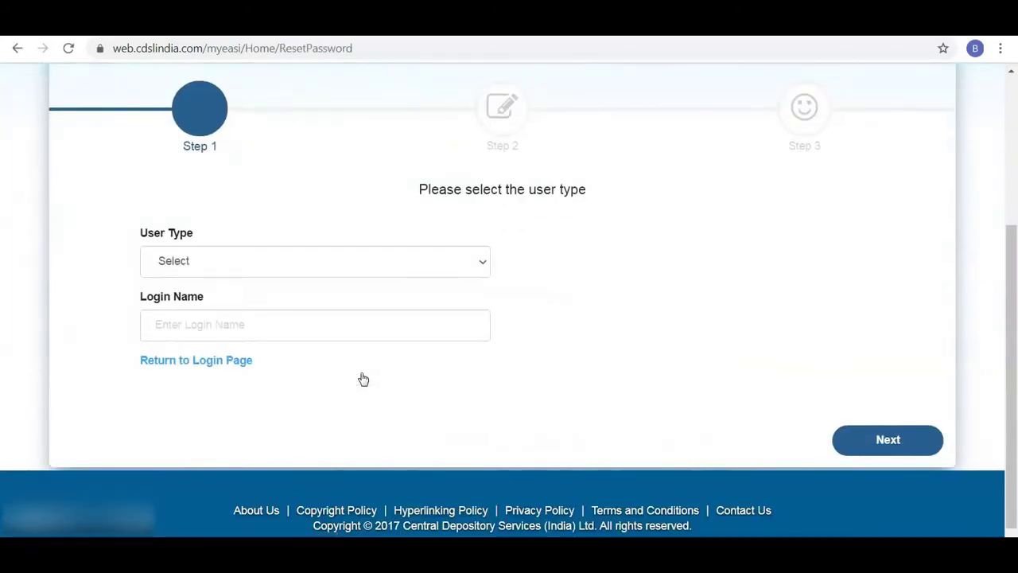
click(373, 262)
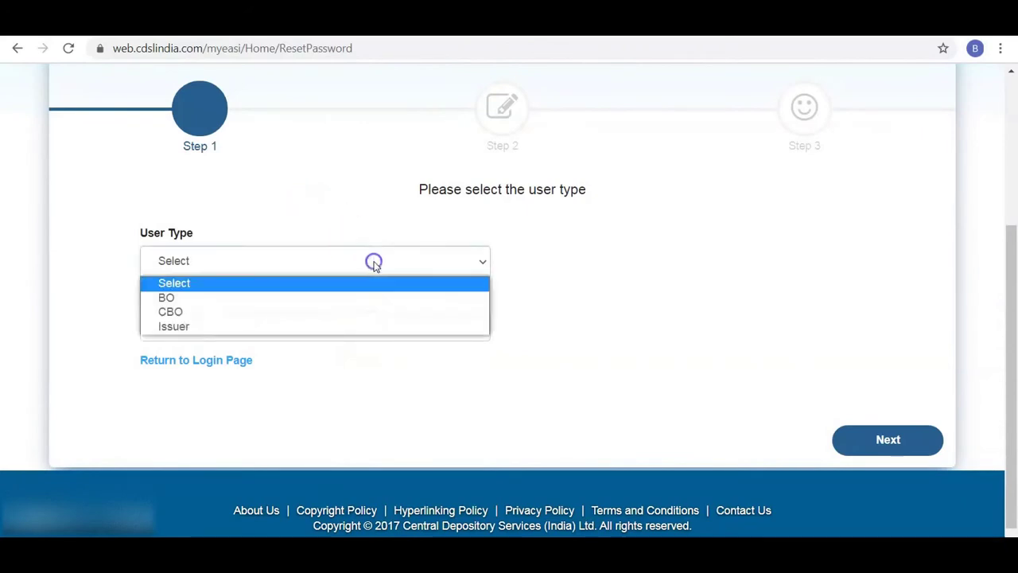
click(376, 297)
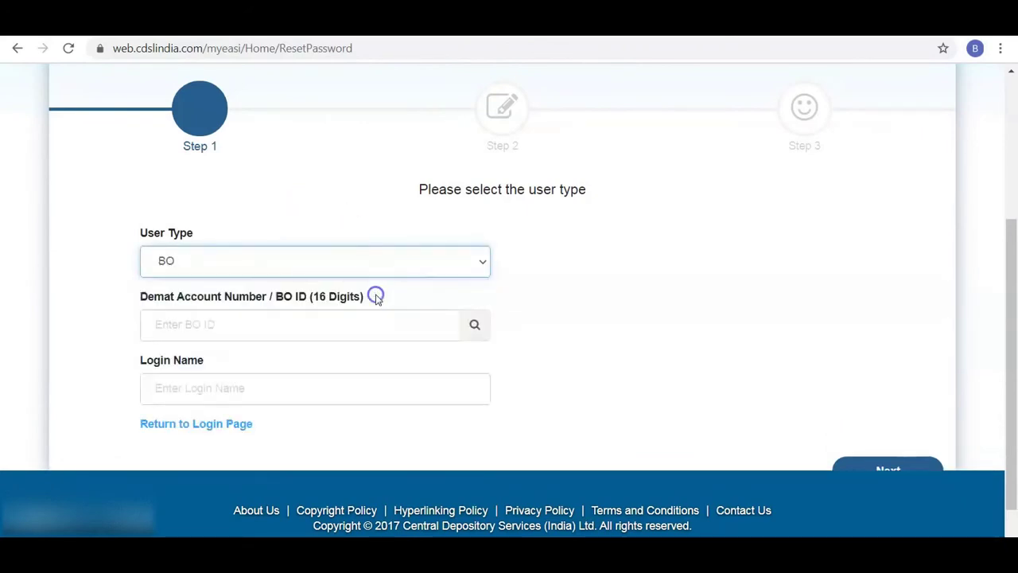
click(322, 333)
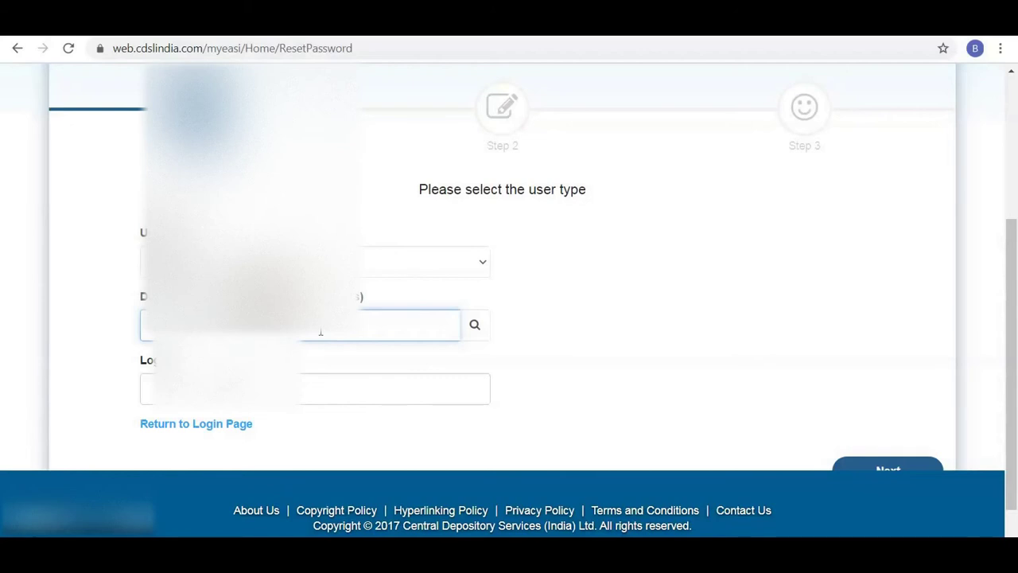
scroll(321, 332, down, 1)
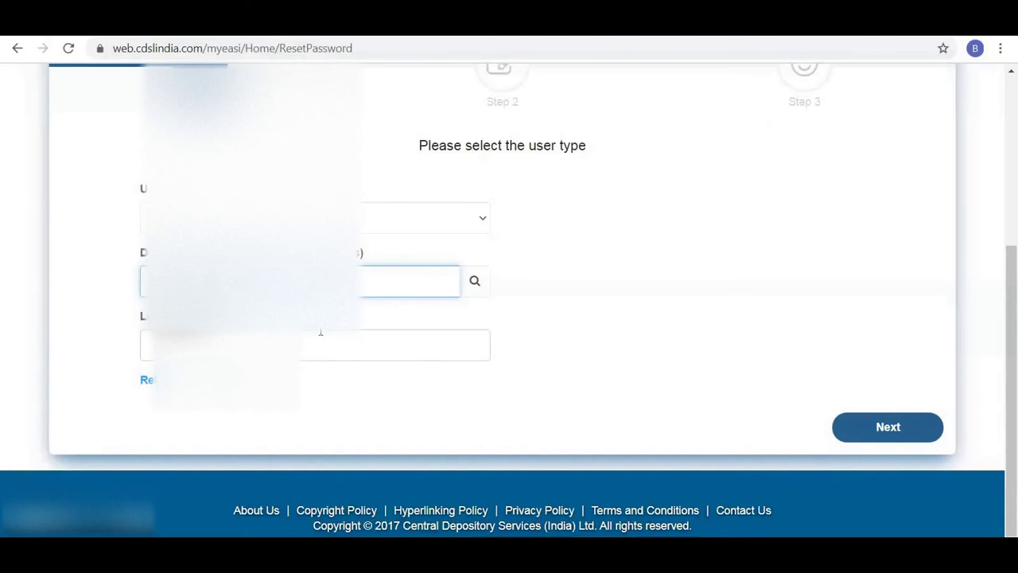
click(318, 340)
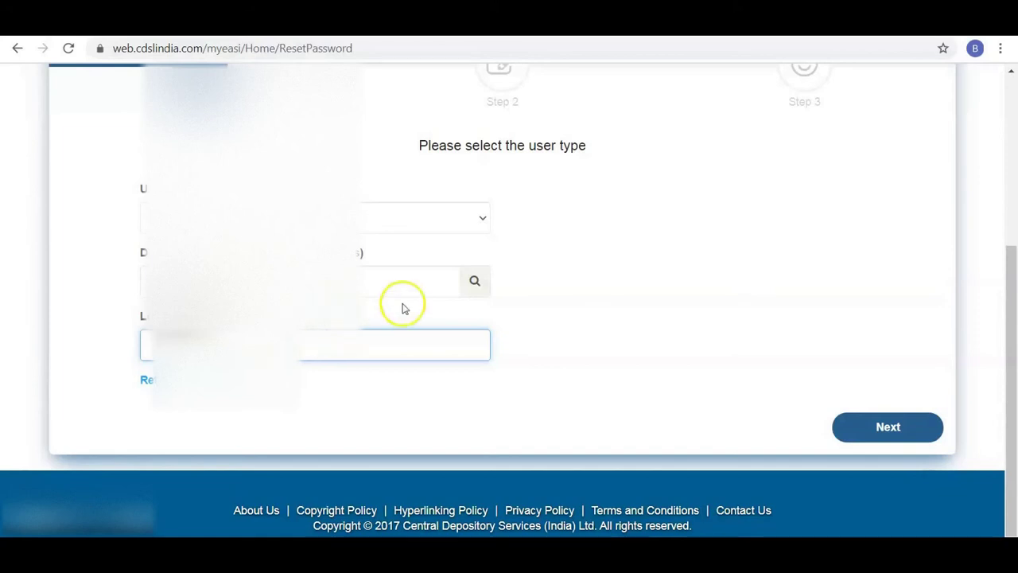
- Look up the login ID linked to the demat account and continue to the user details stage
click(475, 283)
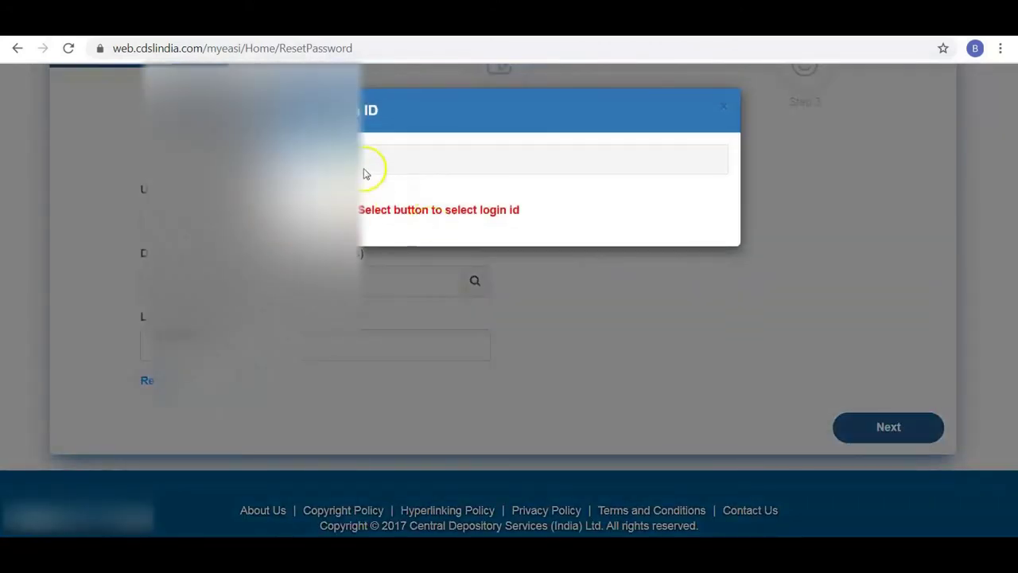
key(Escape)
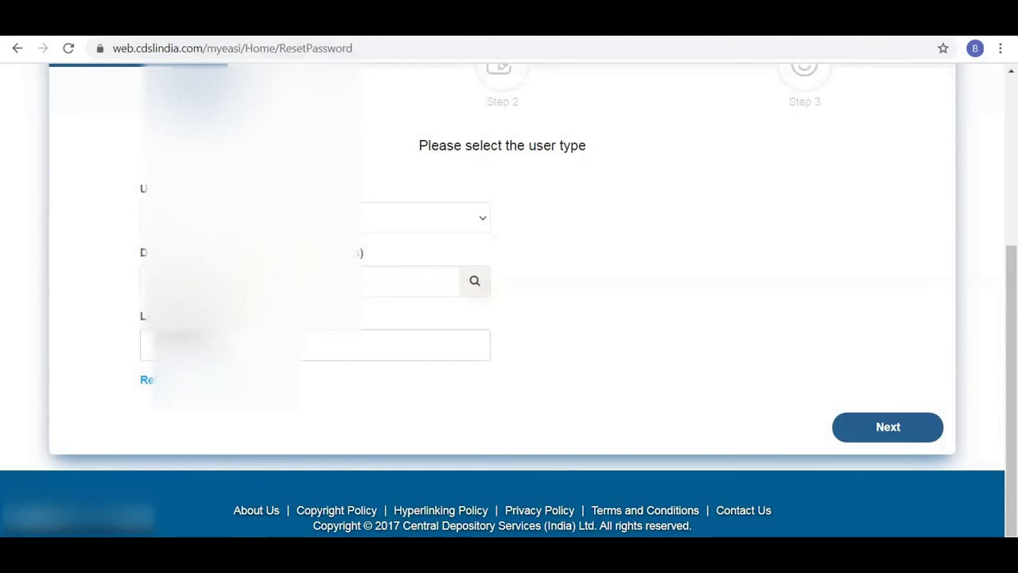
click(864, 425)
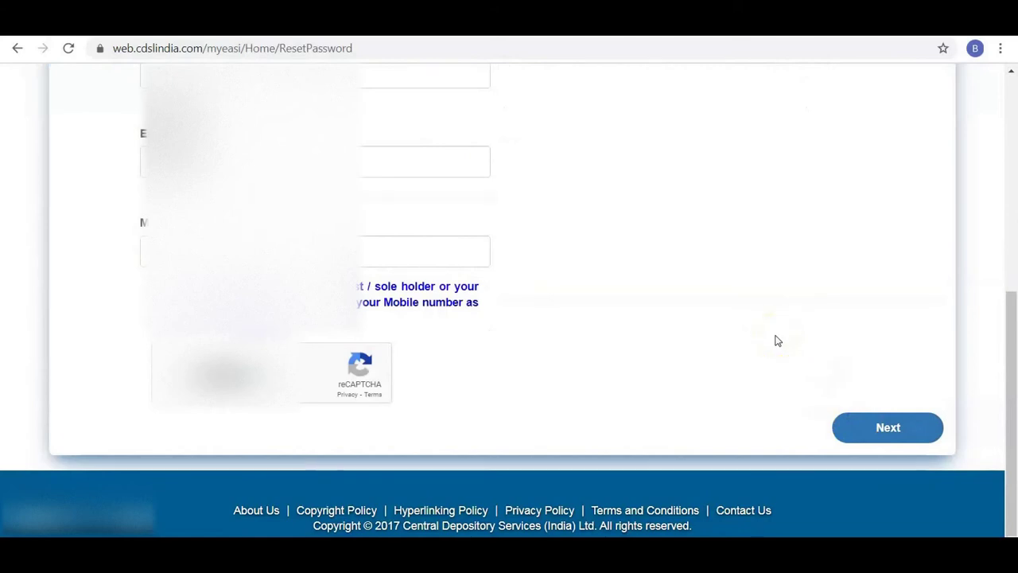
- Fill in the account holder's user details, complete the reCAPTCHA check and submit the password reset request
scroll(777, 340, up, 1)
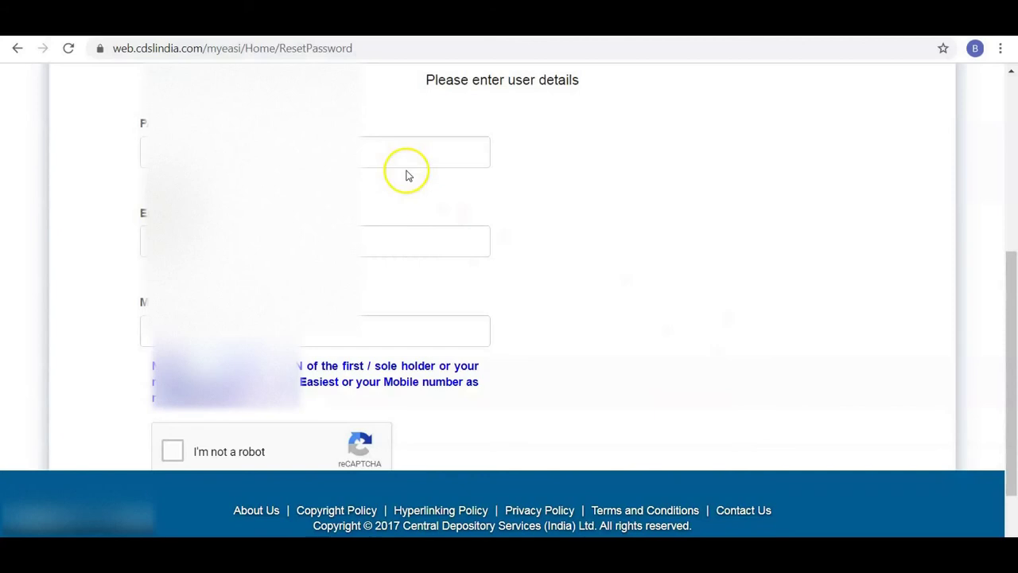
click(432, 234)
click(344, 334)
click(349, 187)
scroll(509, 262, down, 1)
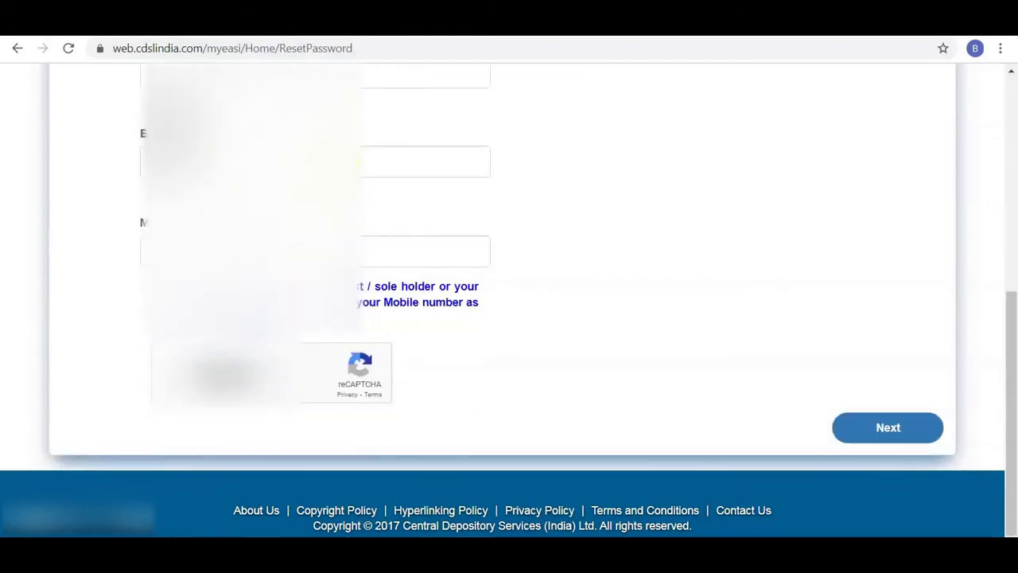
click(181, 369)
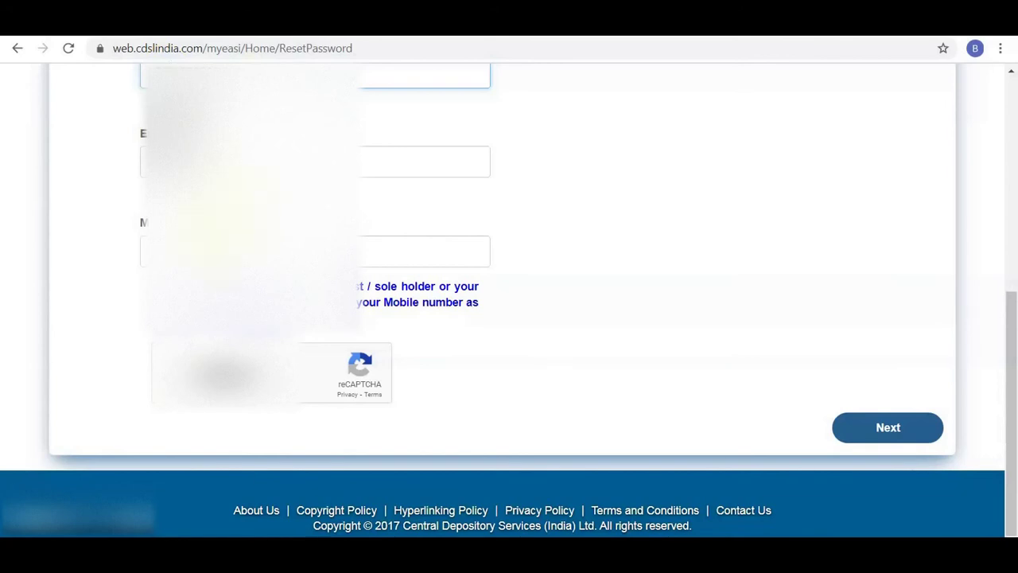
click(181, 371)
click(859, 427)
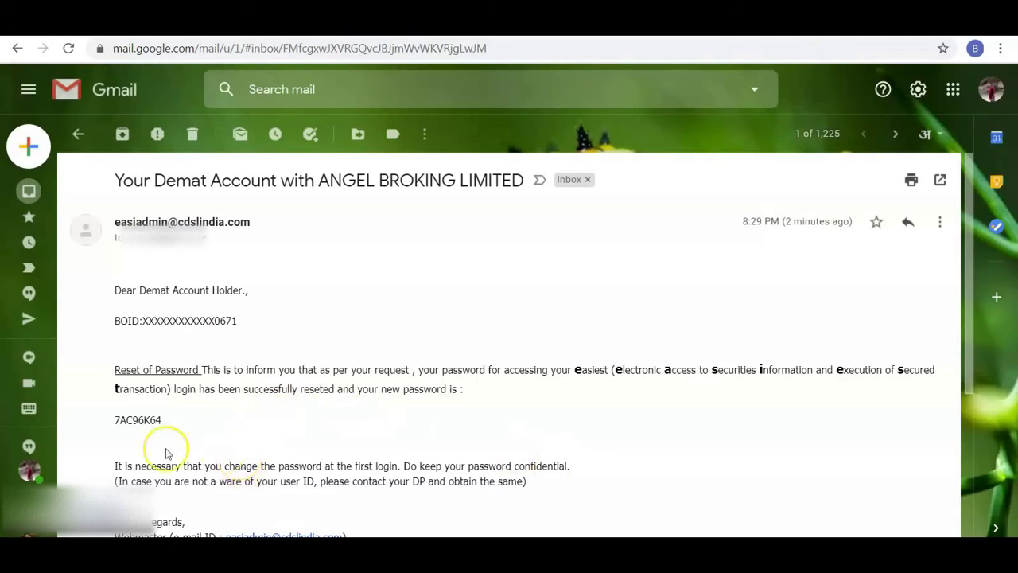
- Copy the temporary password from the CDSL reset e-mail in Gmail
drag(114, 418, 162, 419)
click(116, 420)
right_click(161, 419)
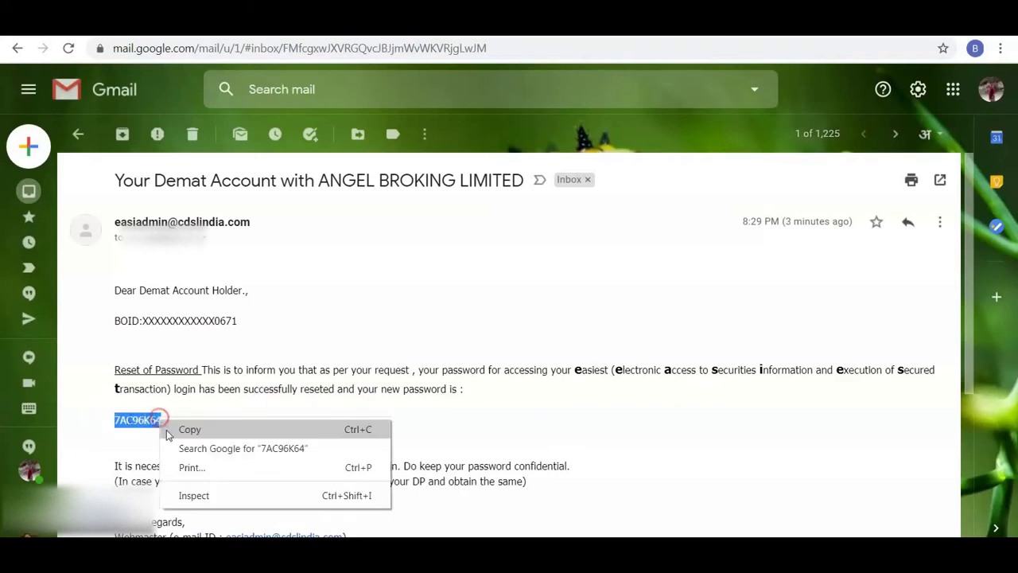
click(167, 435)
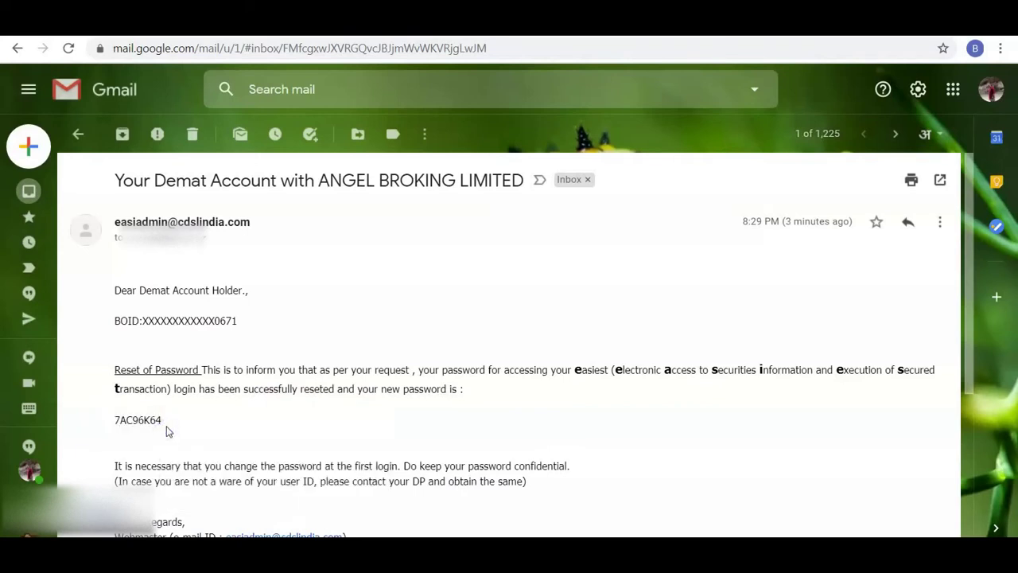
- Switch back to the CDSL website, open the Myeasi sign-in page and fill in the saved username
key(ctrl+Tab)
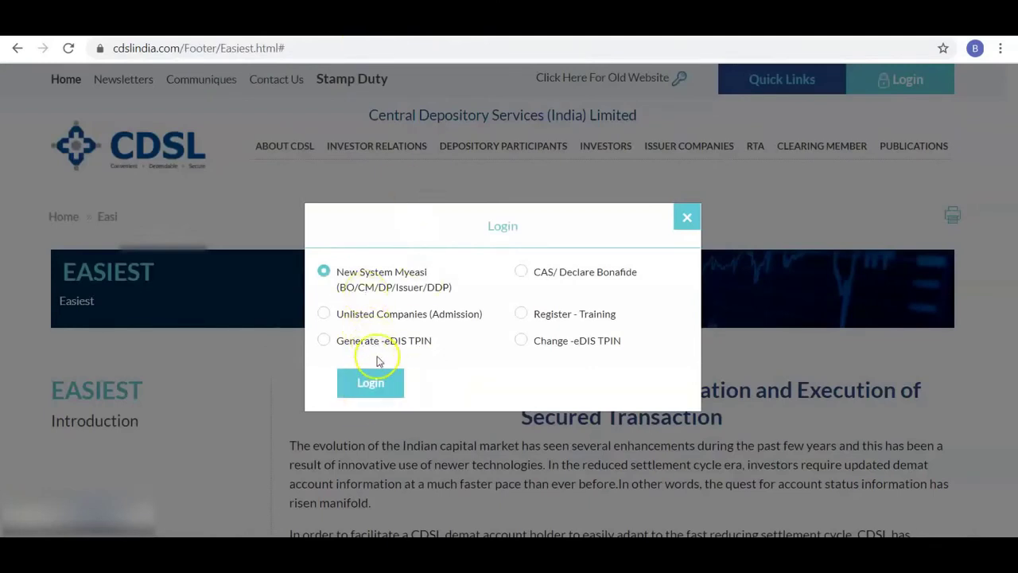
click(378, 384)
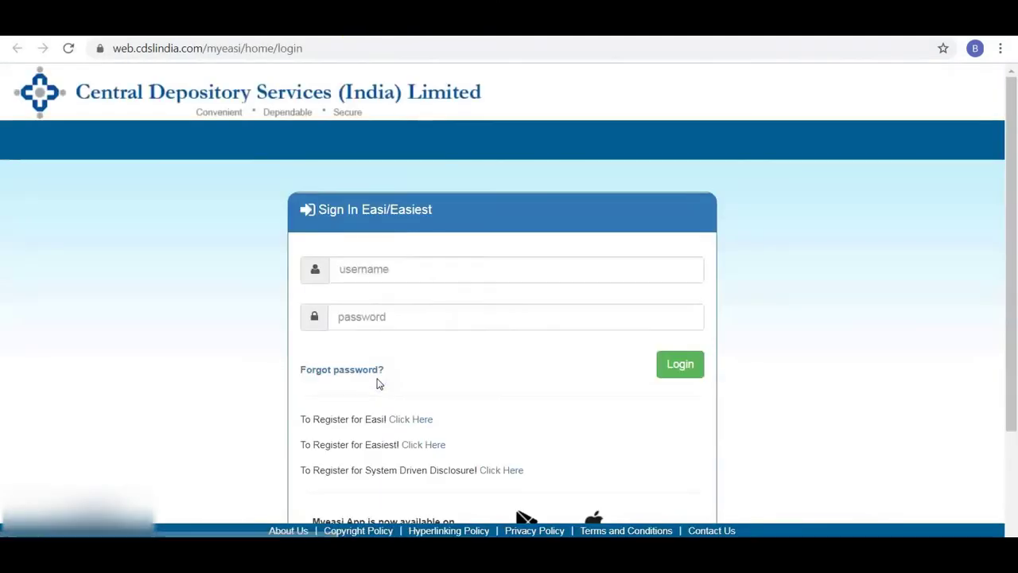
click(397, 270)
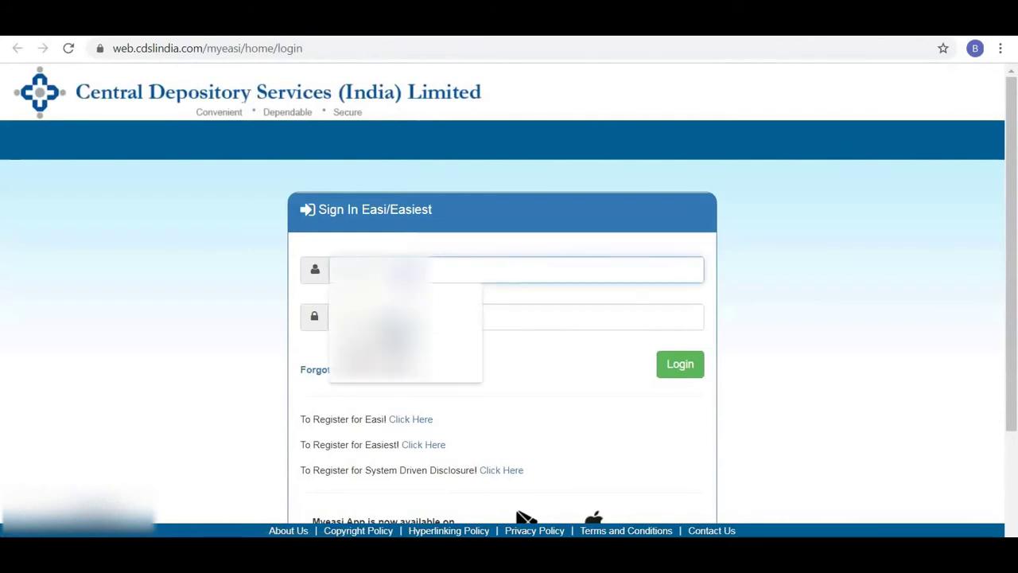
key(Down)
key(Down)
key(Return)
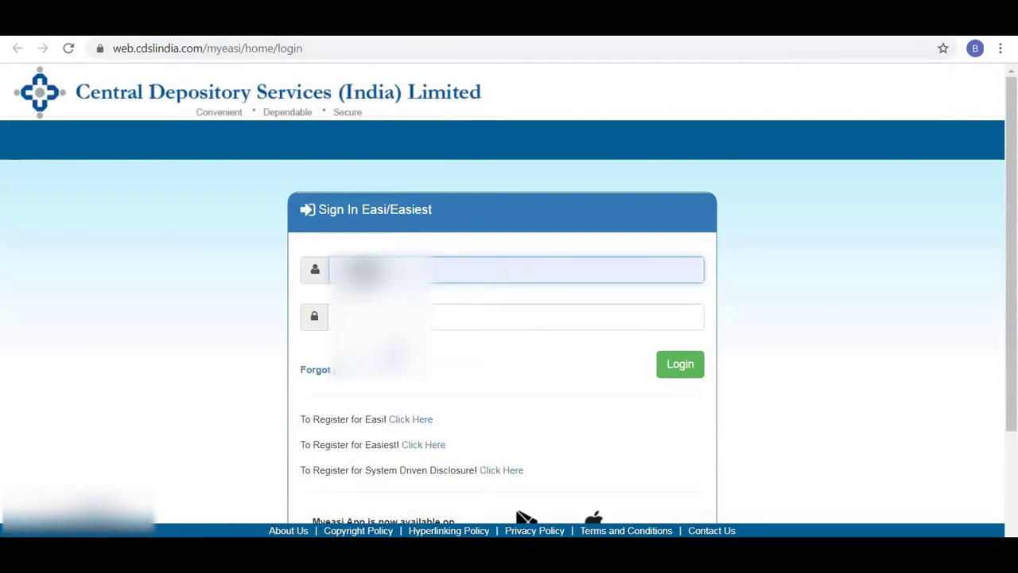
- Paste the temporary password into the sign-in form and try to log in
click(395, 318)
right_click(395, 322)
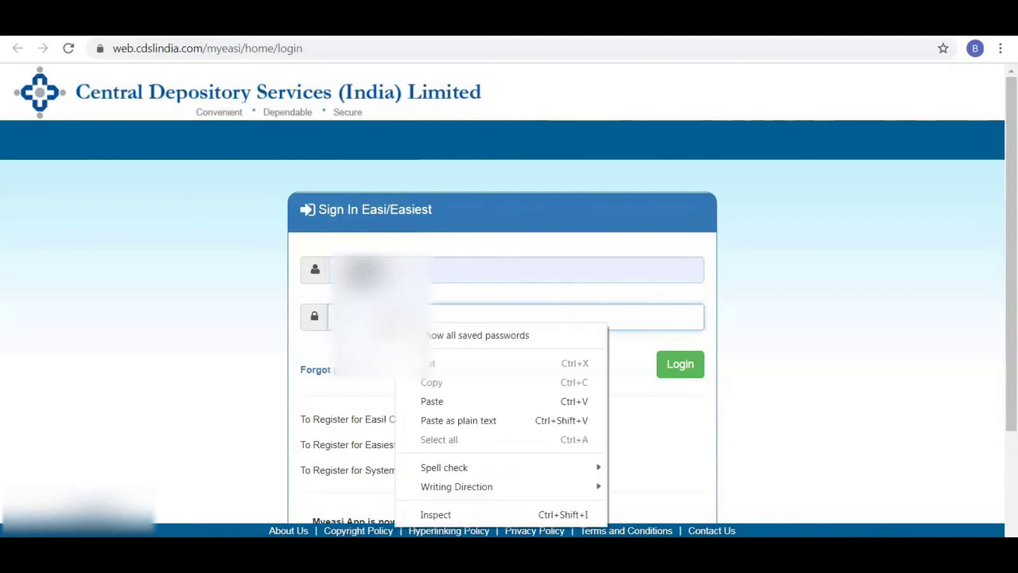
click(431, 400)
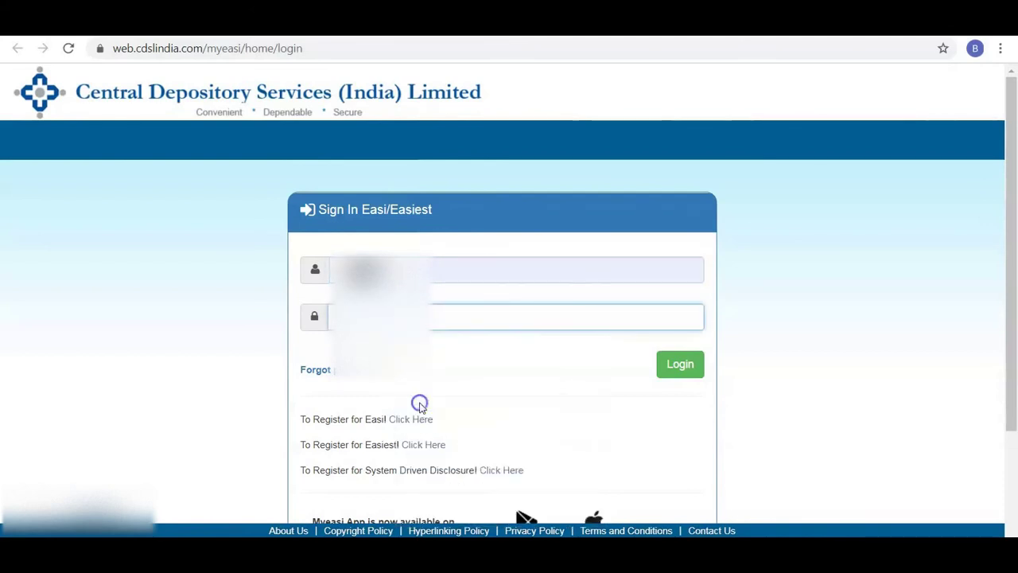
click(697, 368)
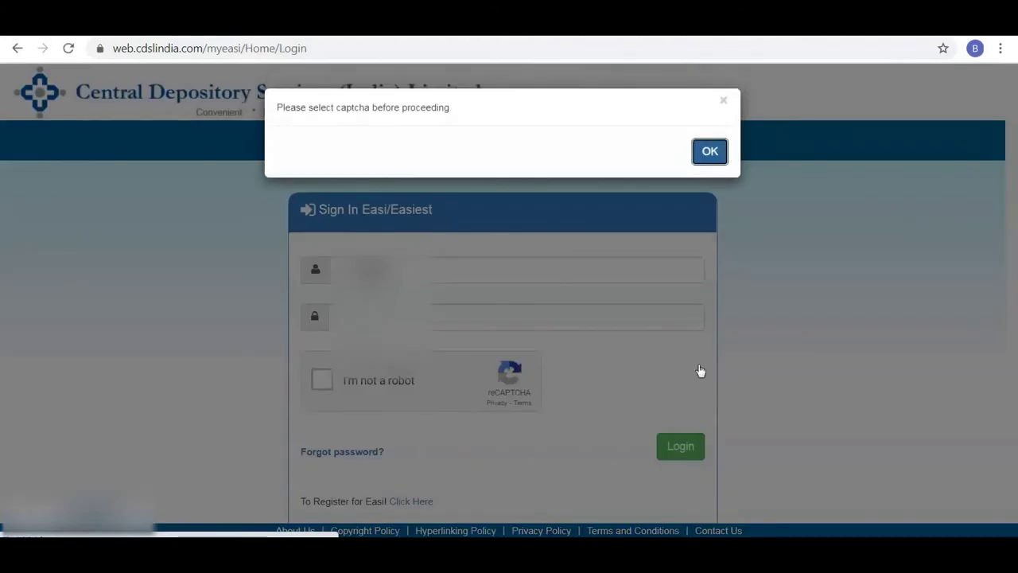
click(710, 153)
- Paste the temporary password again, complete the reCAPTCHA check and log in to the Easiest account
click(447, 316)
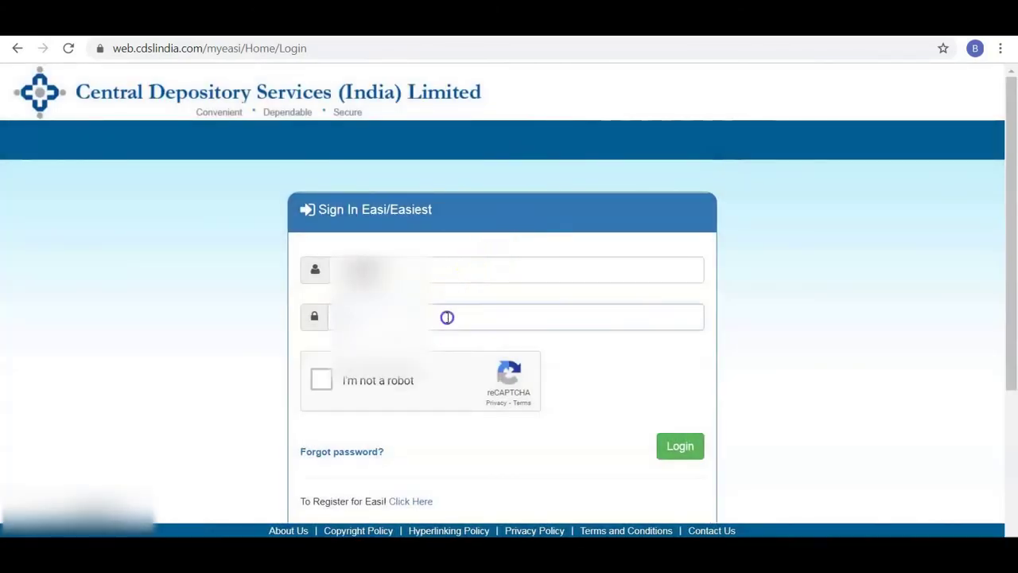
right_click(447, 316)
click(487, 396)
click(323, 381)
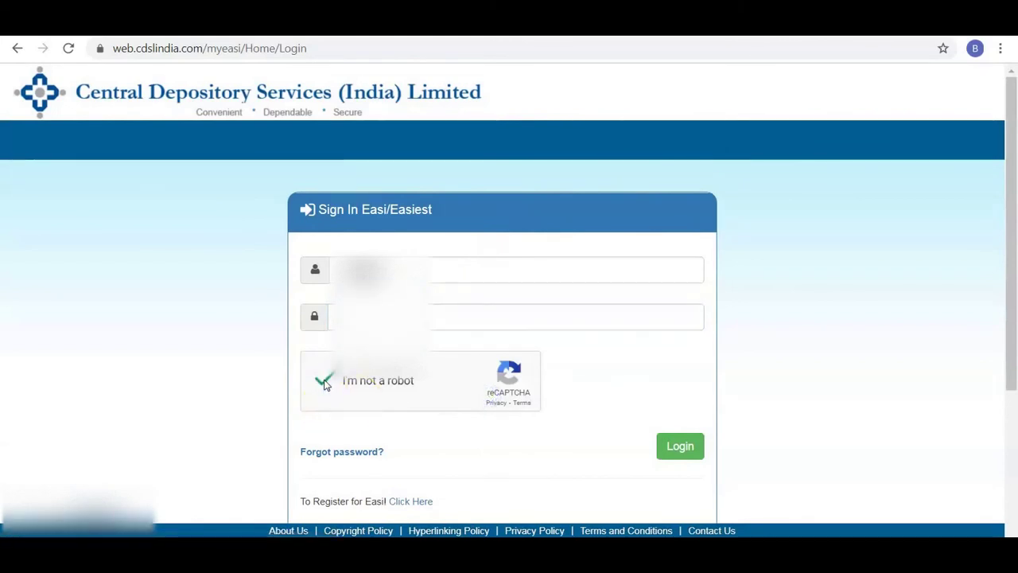
click(672, 447)
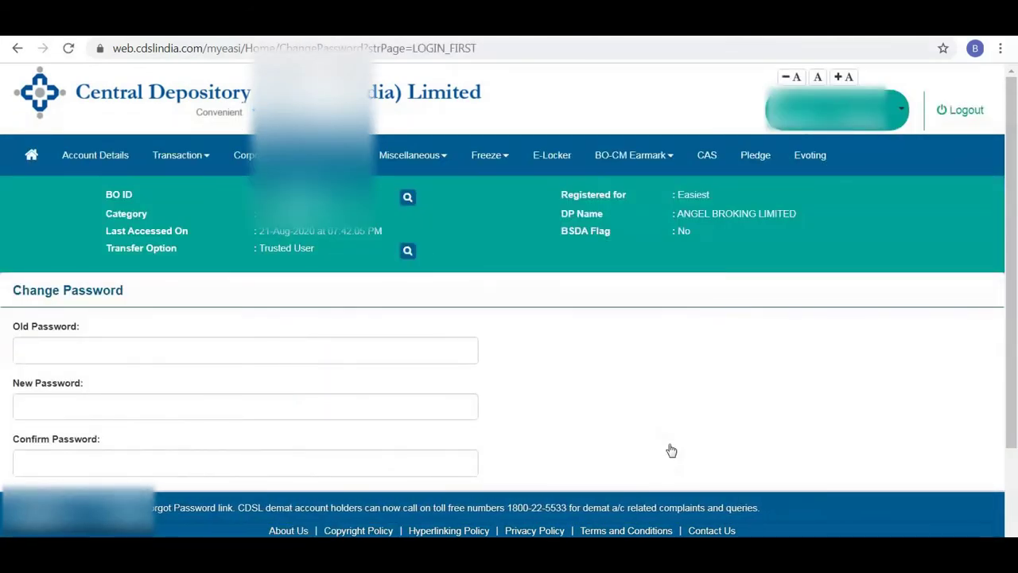
- Paste the temporary password as the old password in the Change Password form
scroll(671, 450, down, 2)
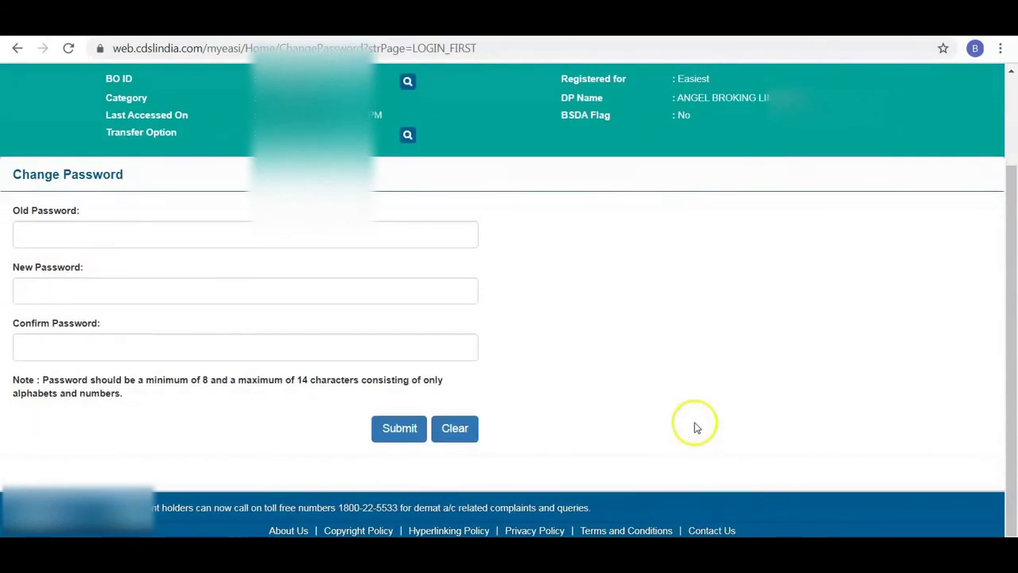
click(140, 226)
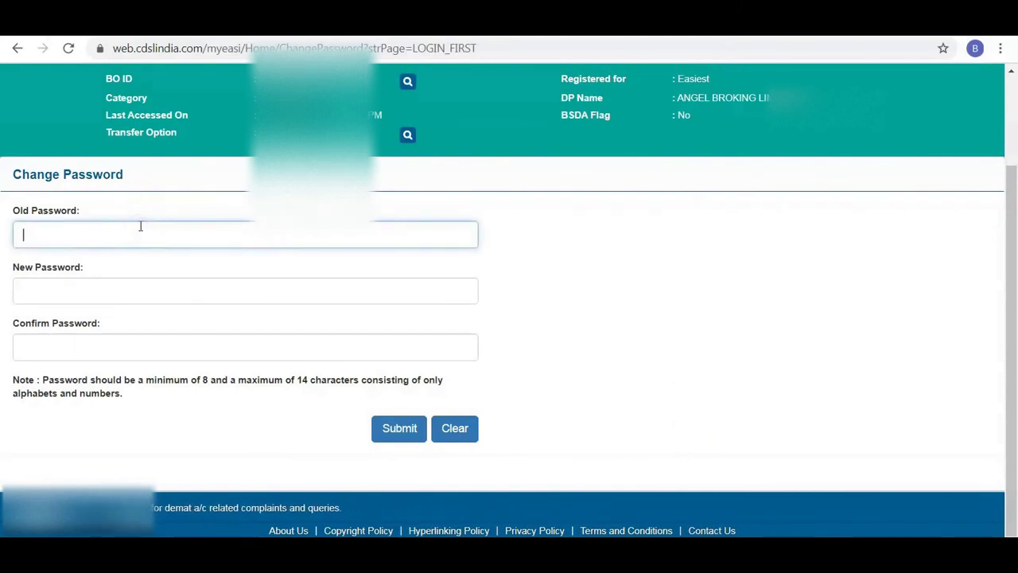
right_click(140, 226)
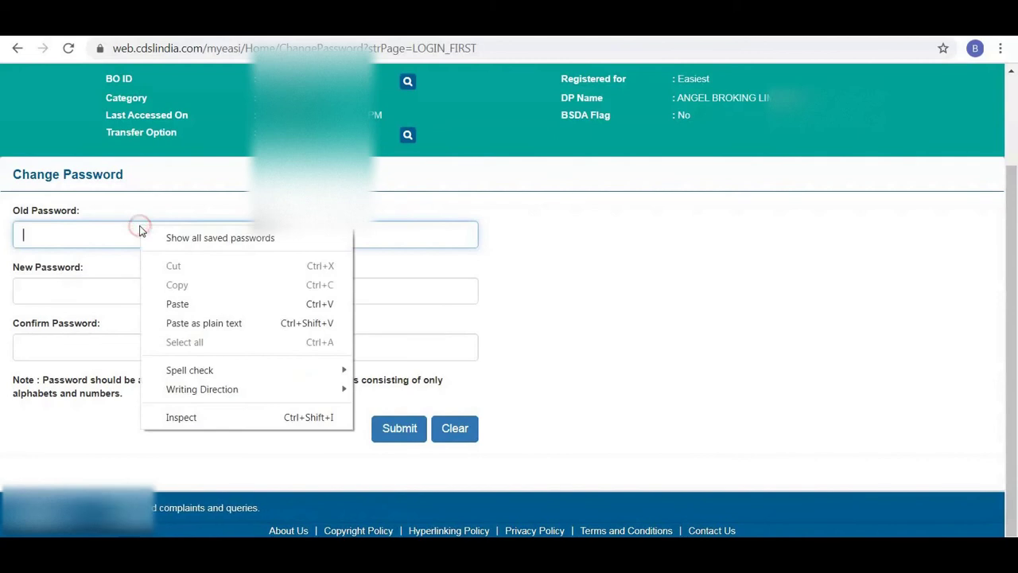
click(174, 311)
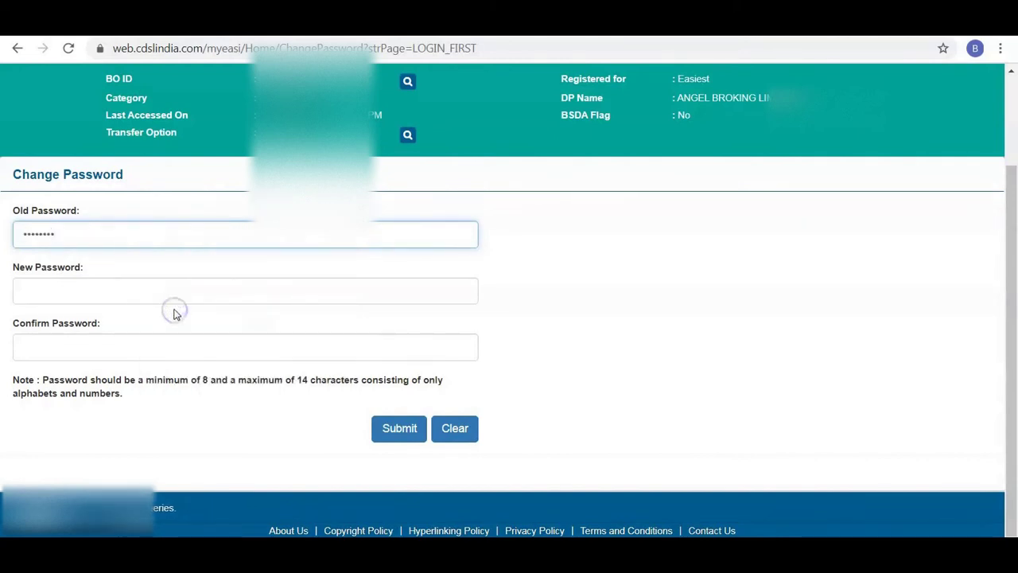
- Enter the new password in both the New Password and Confirm Password fields, submit the change and dismiss the resulting message
click(174, 298)
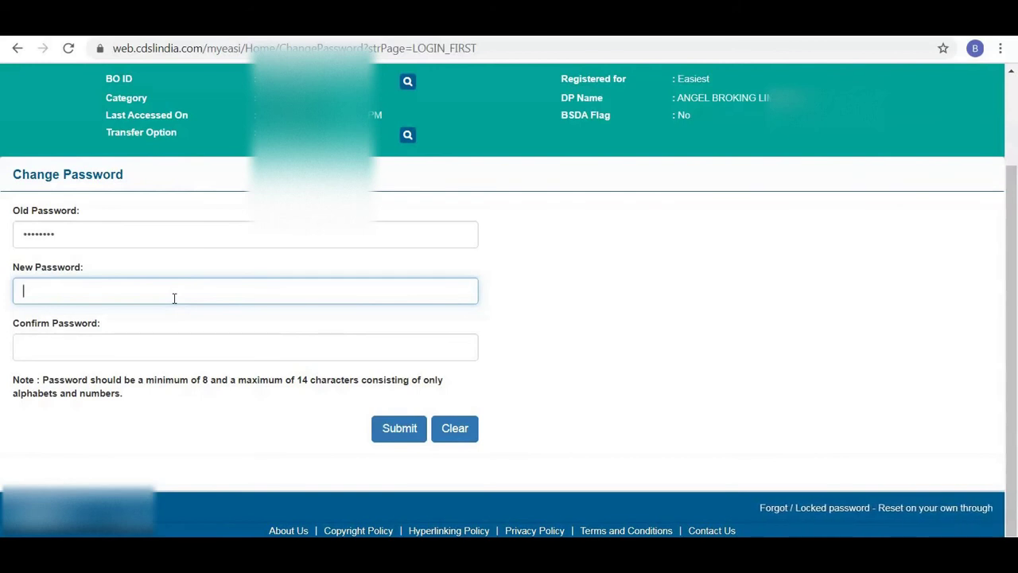
key(ctrl+v)
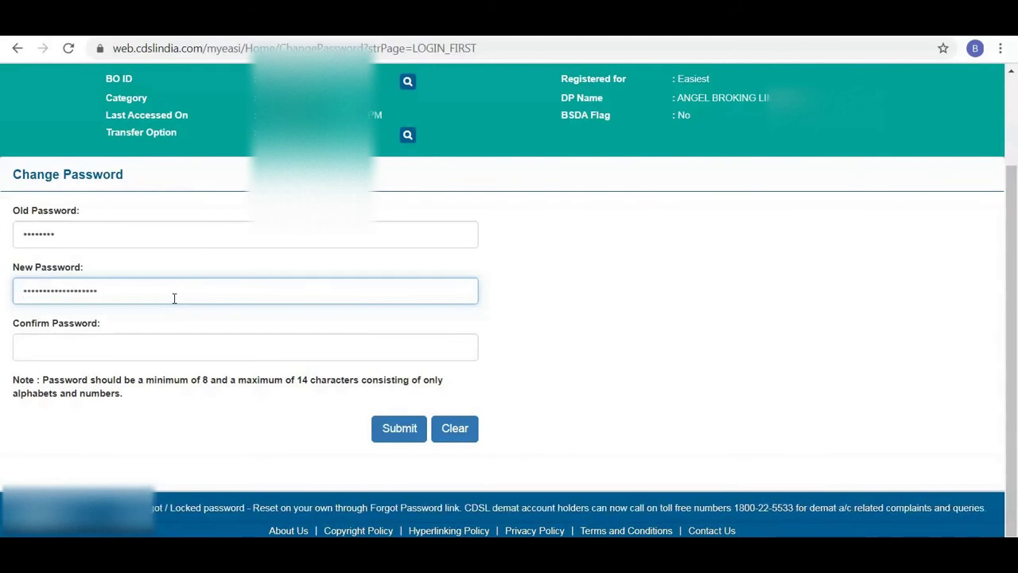
click(143, 357)
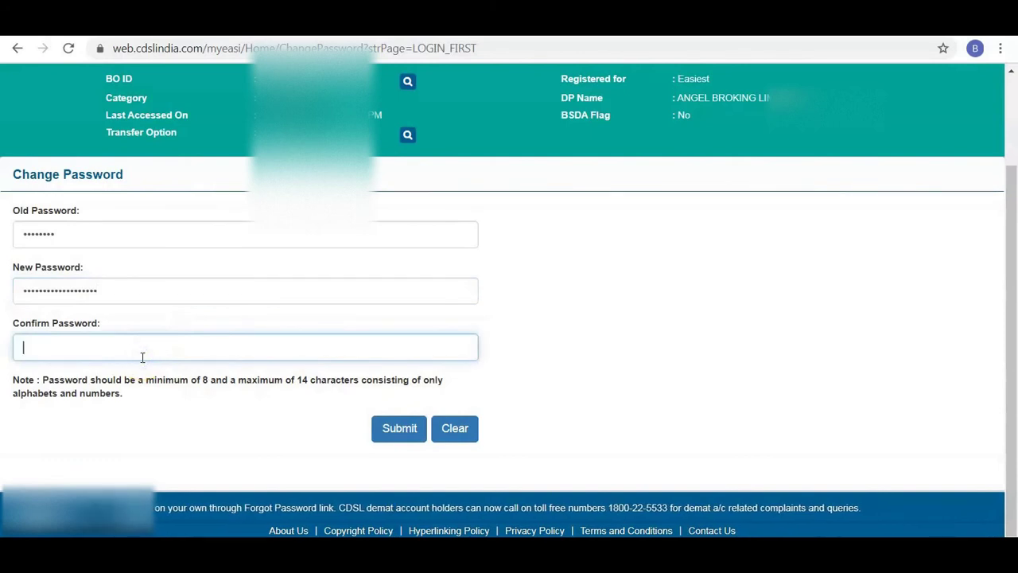
key(ctrl+v)
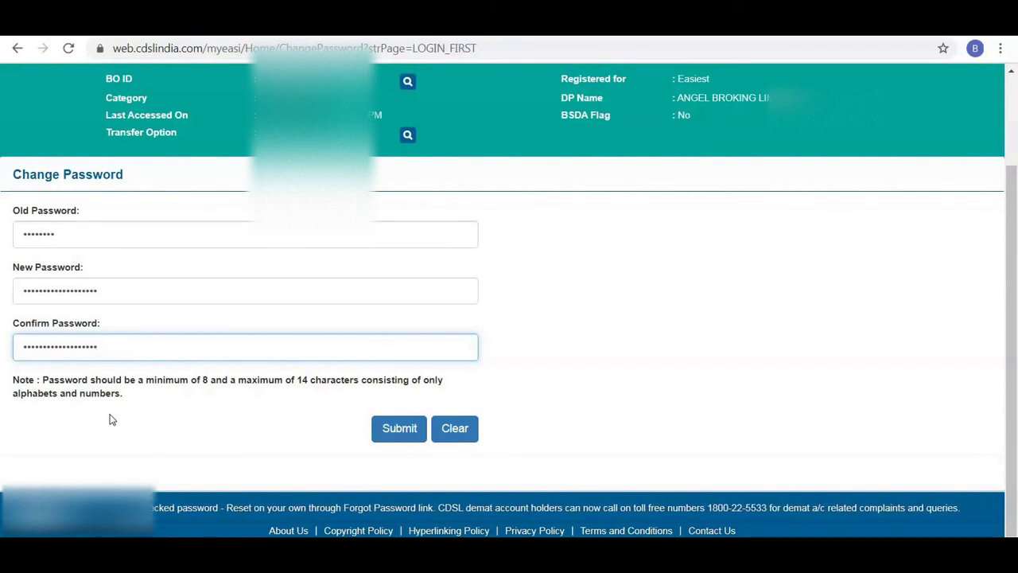
click(395, 436)
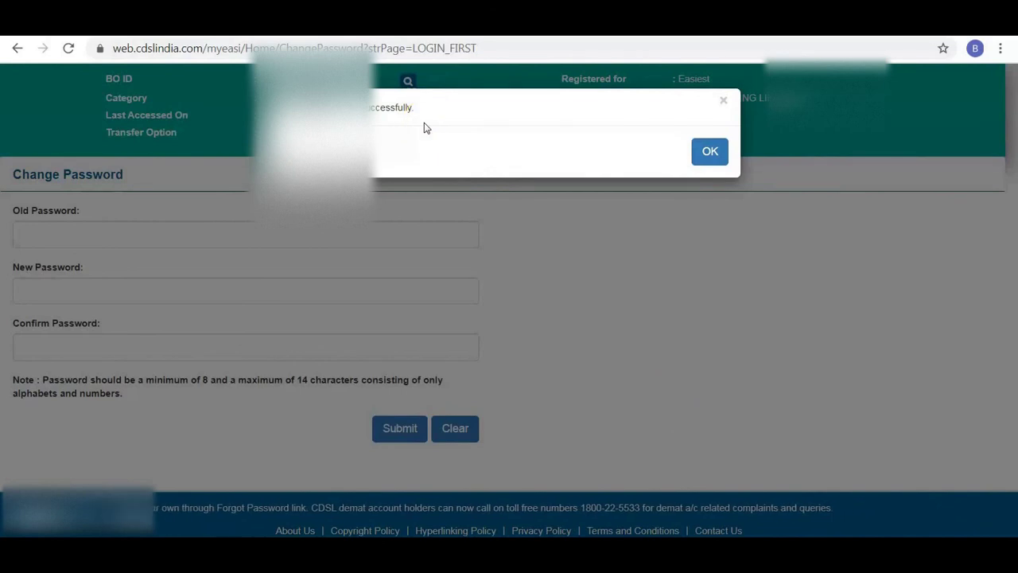
click(721, 152)
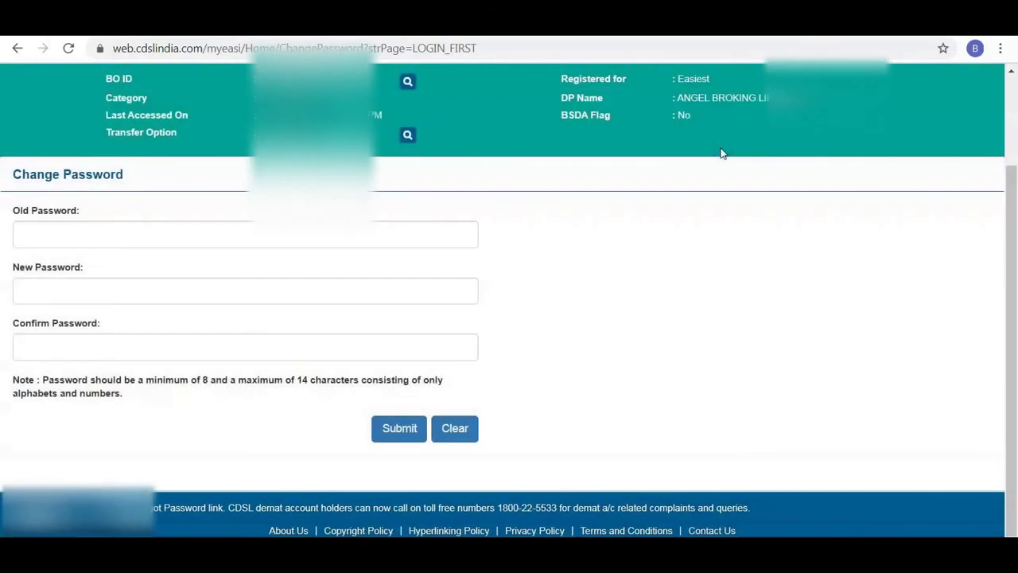
- Log out of the Easiest account and confirm the logout
scroll(738, 239, up, 1)
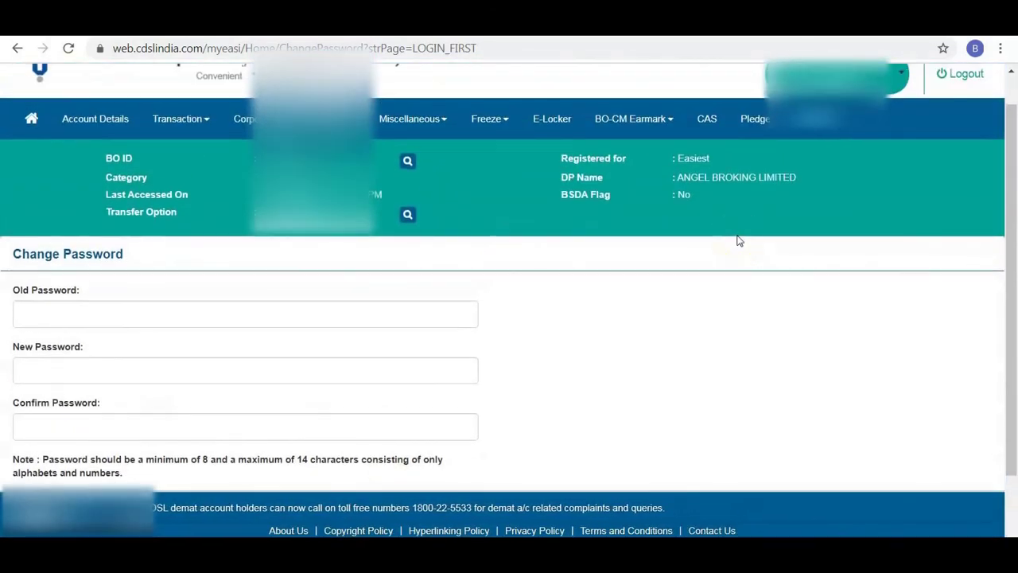
click(960, 72)
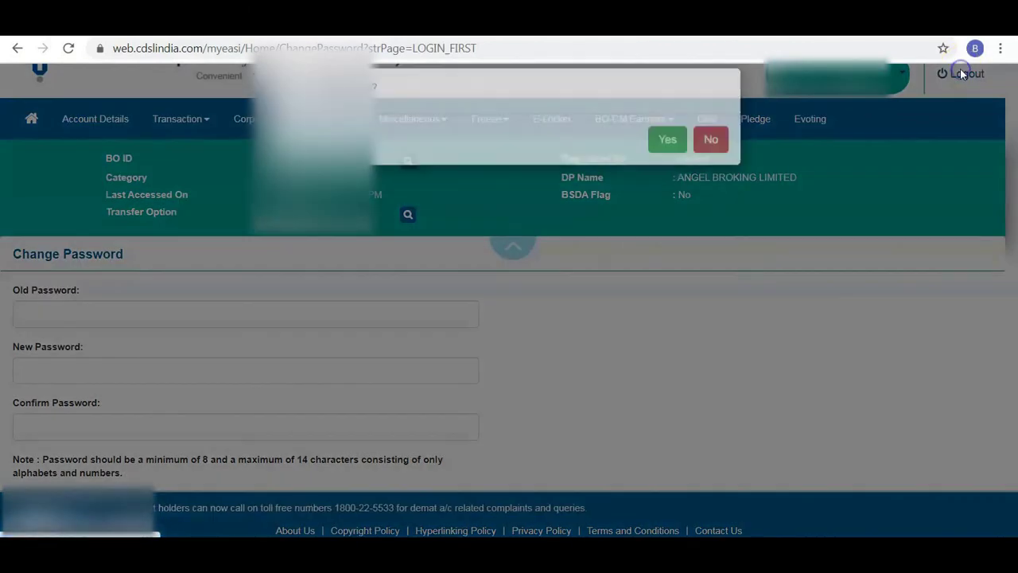
click(667, 160)
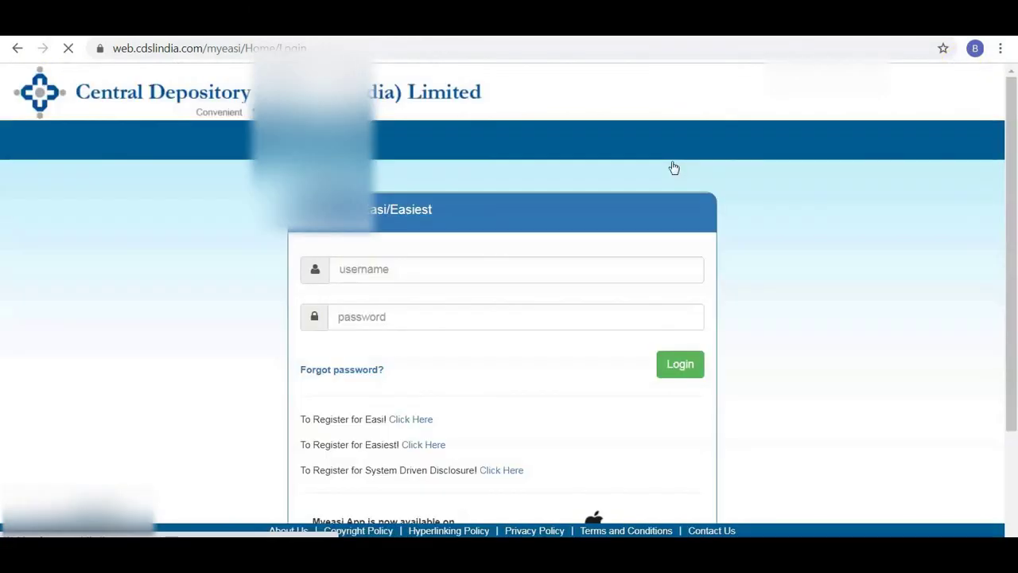